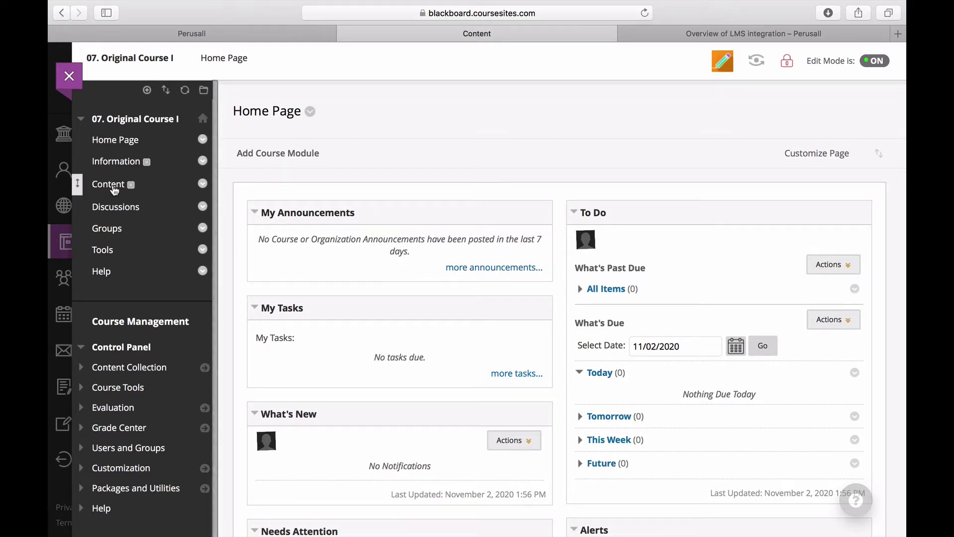
Step: Open the Original course's Content area to reach the Build Content options
left_click(113, 191)
mouse_move(268, 153)
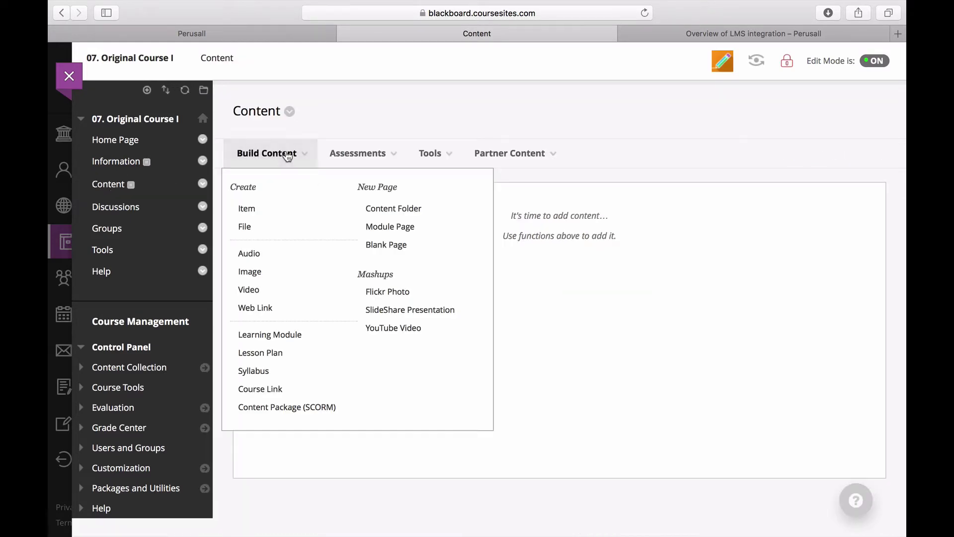
left_click(274, 308)
type("Perusal")
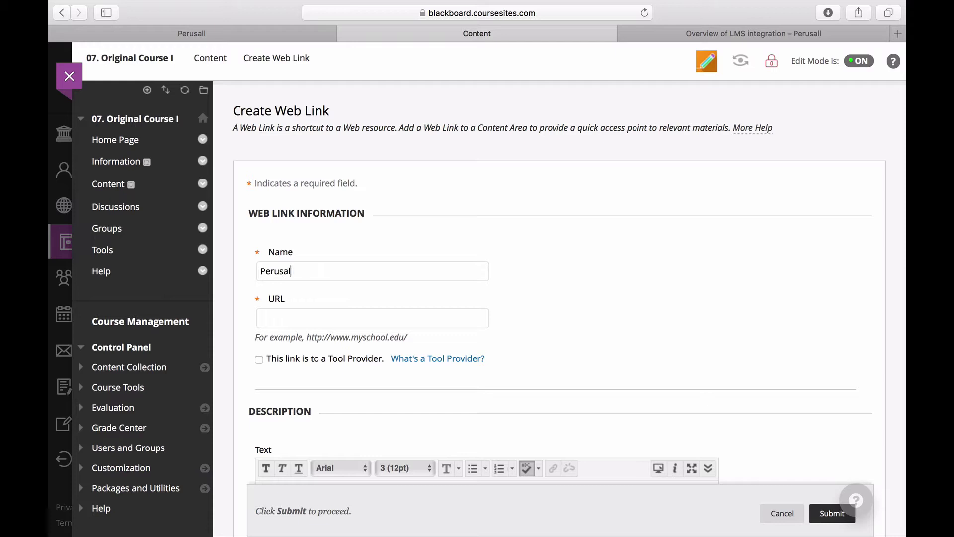
type("l")
left_click(313, 309)
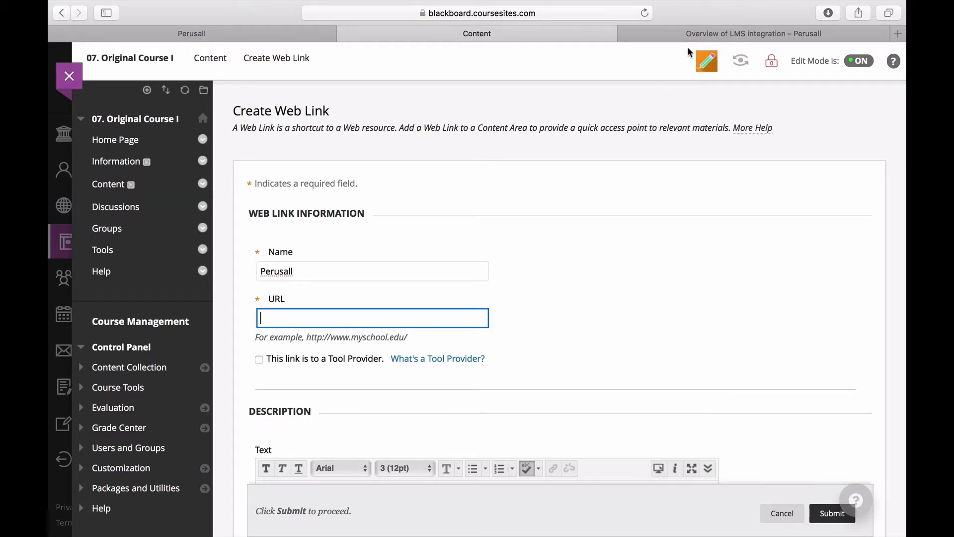
left_click(703, 33)
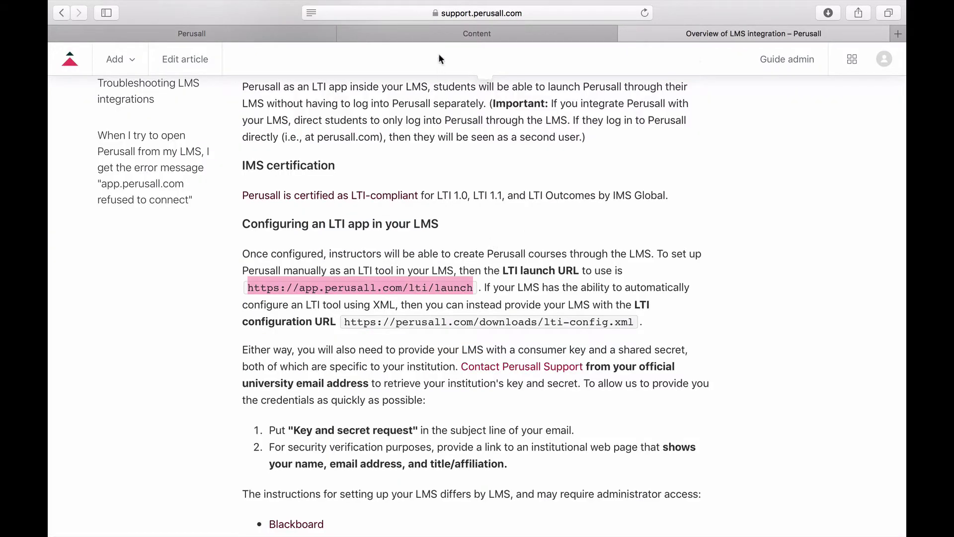
left_click(433, 34)
type("https://app.perusall.com/lti/launch")
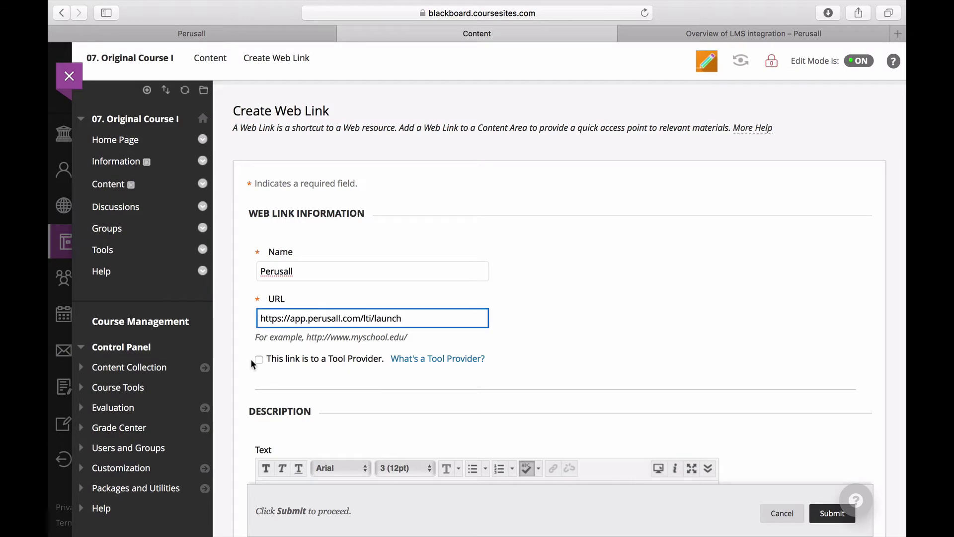
Step: Mark the Perusall link as a Tool Provider link and enter its key and secret
left_click(259, 359)
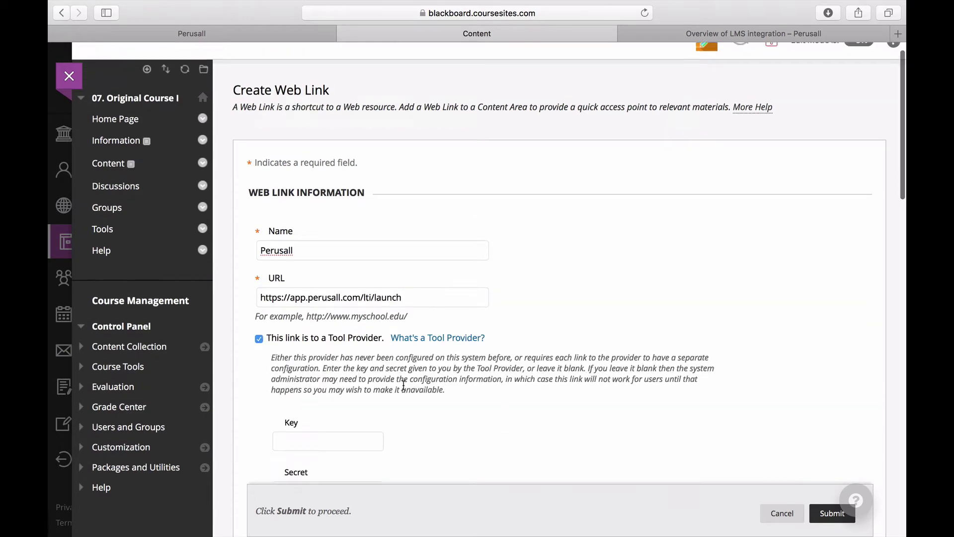
scroll(403, 384, "down", 5)
left_click(313, 293)
scroll(314, 293, "down", 6)
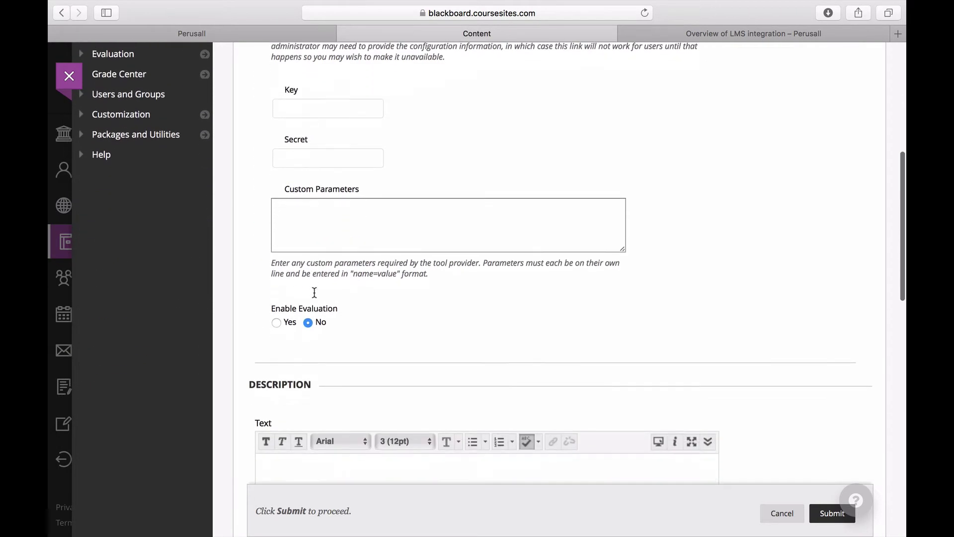
left_click(308, 82)
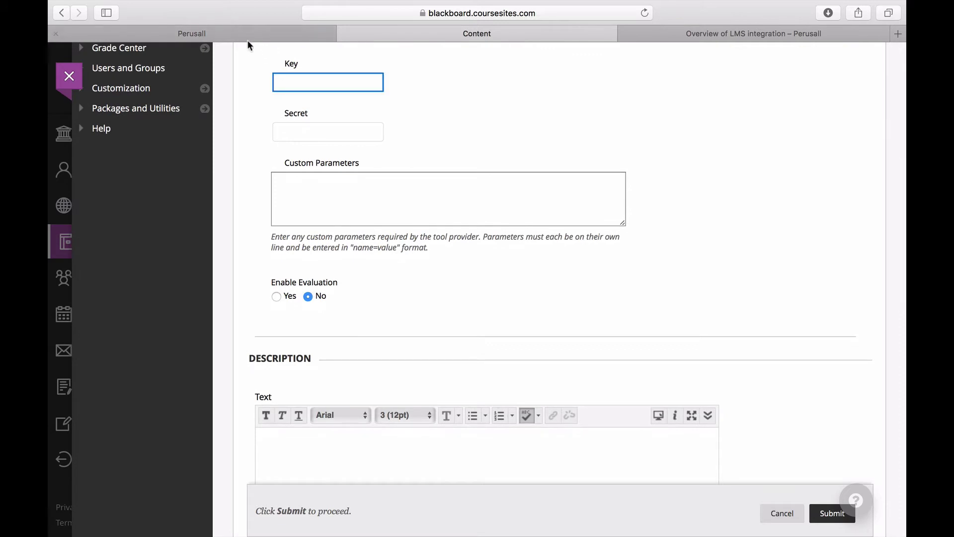
key("super+v")
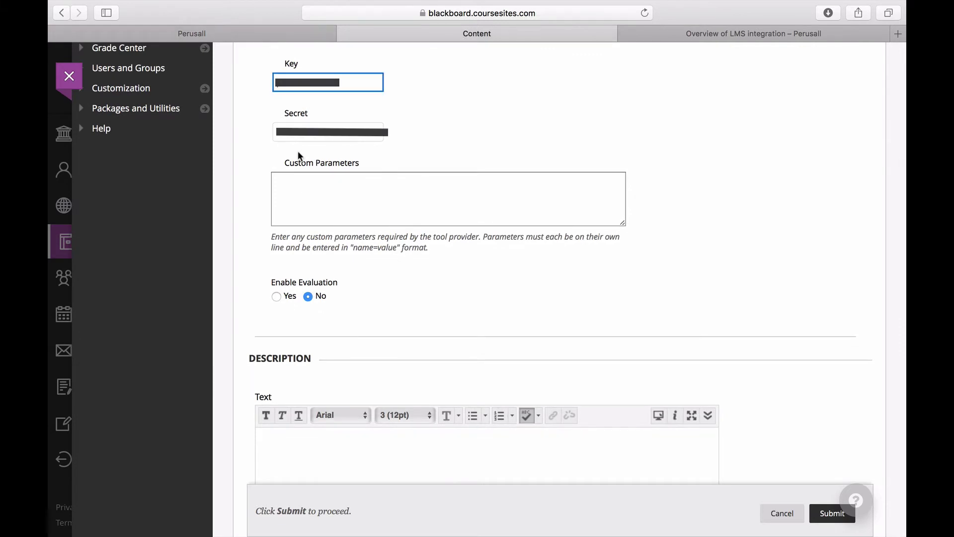
left_click(291, 131)
scroll(483, 339, "down", 6)
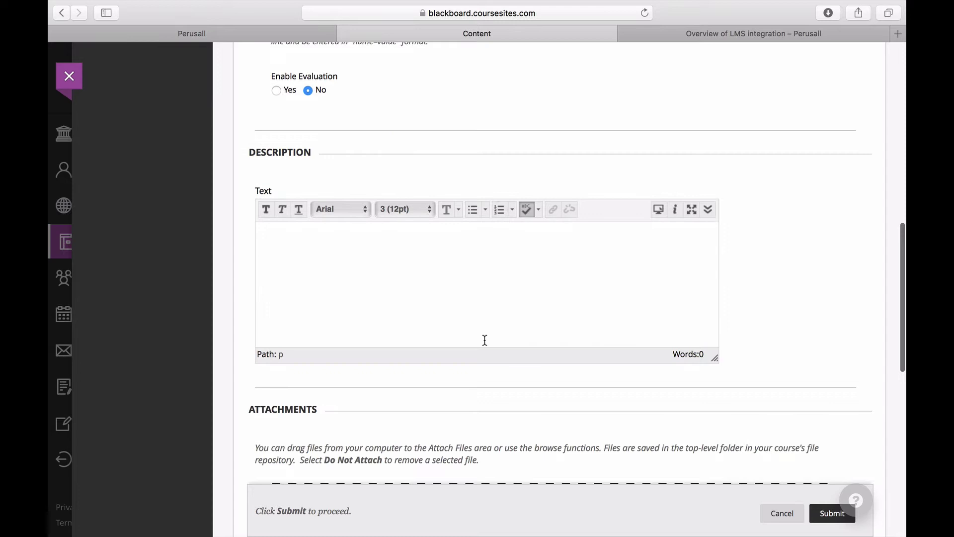
scroll(368, 221, "down", 2)
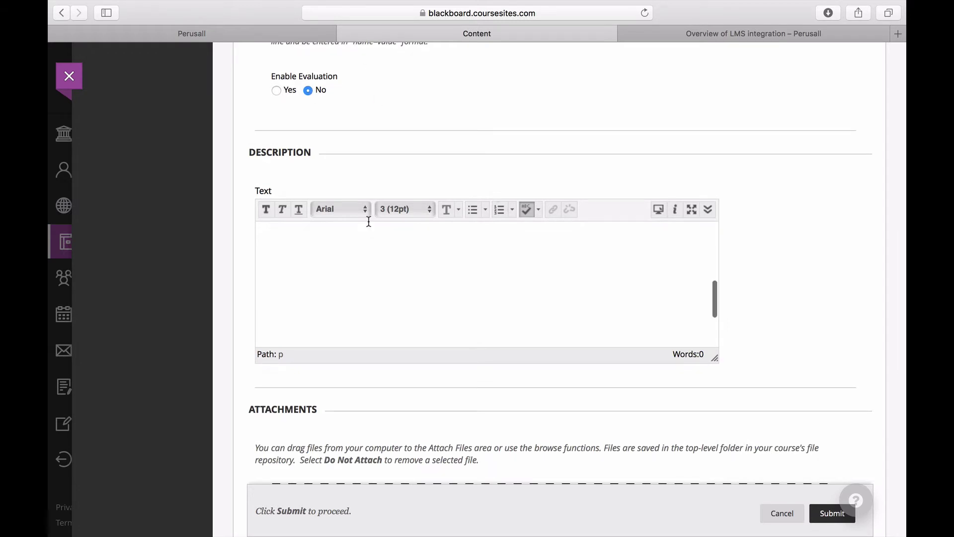
scroll(736, 302, "down", 6)
scroll(736, 302, "down", 2)
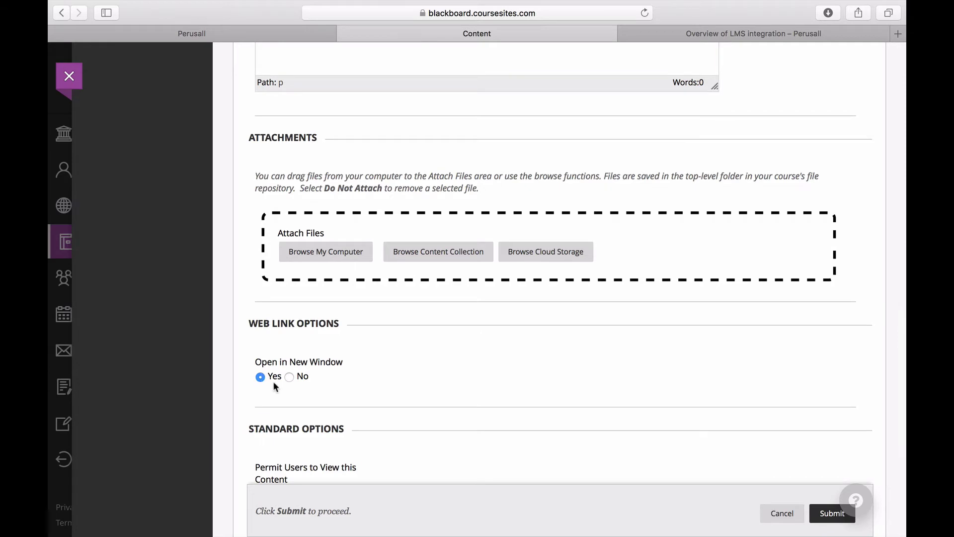
scroll(476, 375, "down", 5)
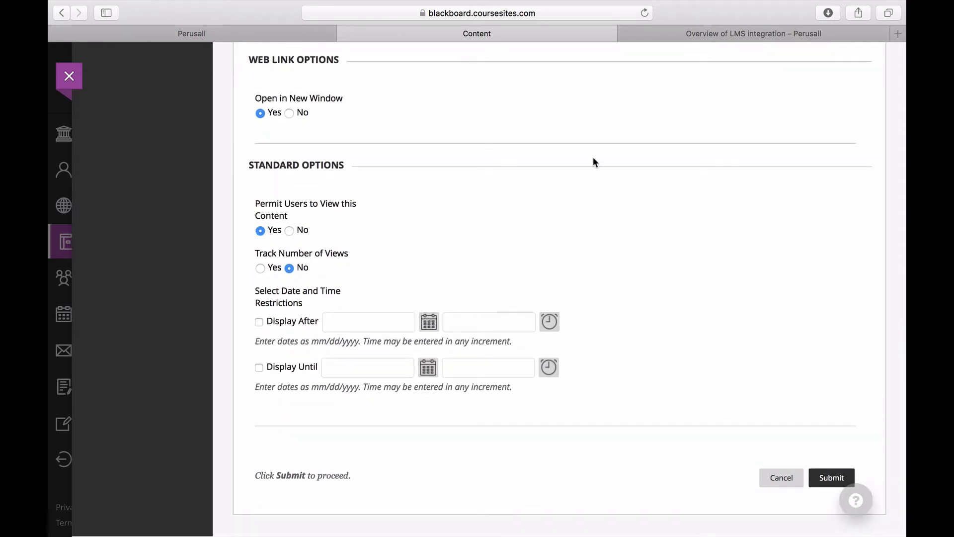
Step: Submit the Perusall web link so it appears in the Original course
left_click(826, 478)
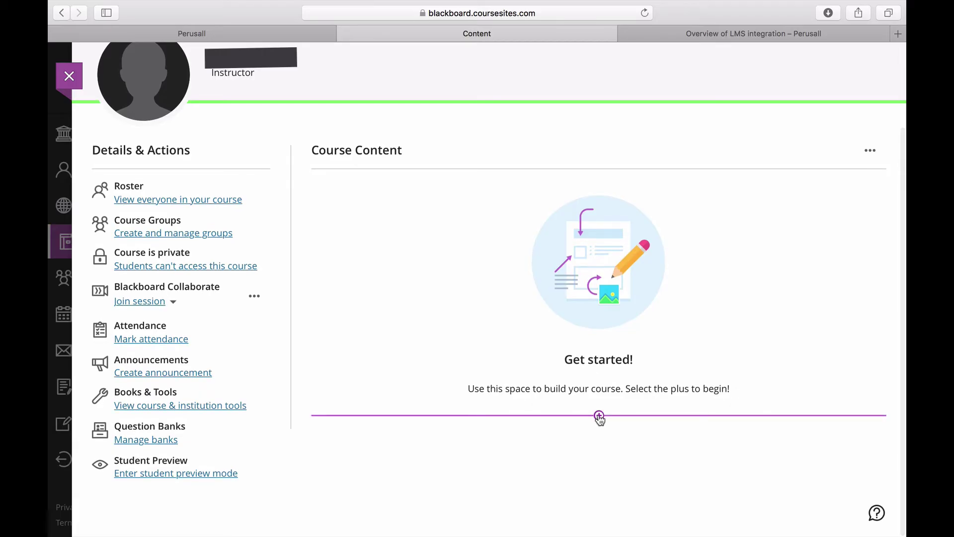
Step: Bring up the Create Item panel from the Ultra course's Course Content
left_click(599, 416)
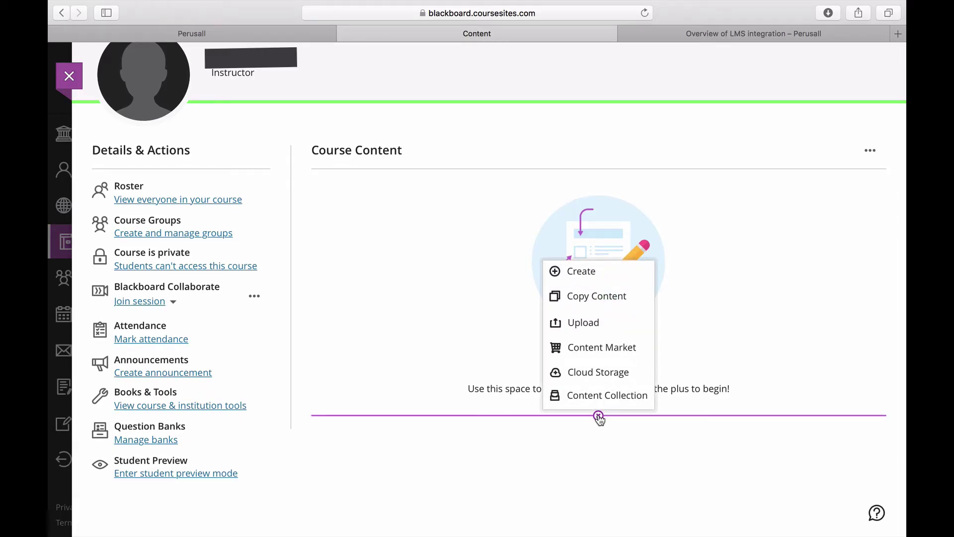
left_click(588, 274)
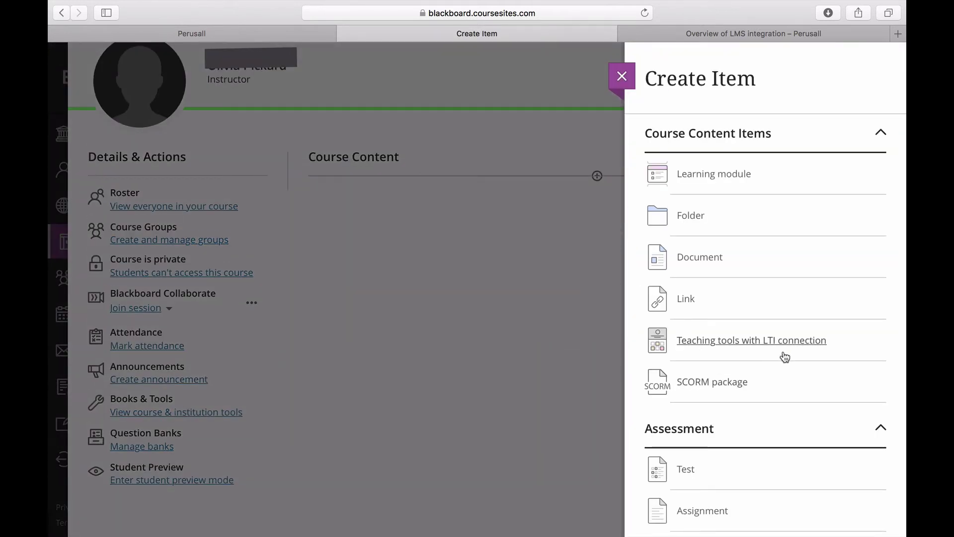
Step: Start a new LTI tool link titled Perusall and set it Visible to students
left_click(717, 342)
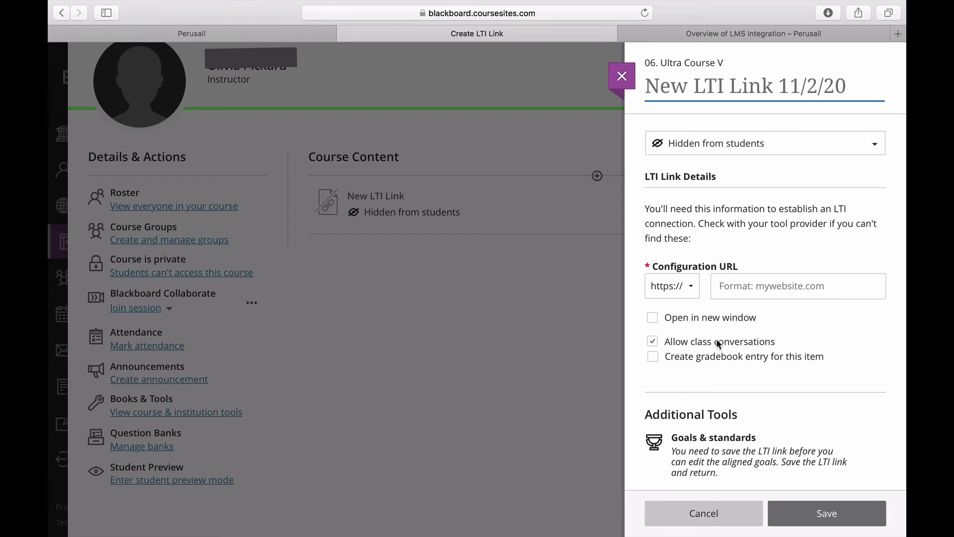
type("Peru")
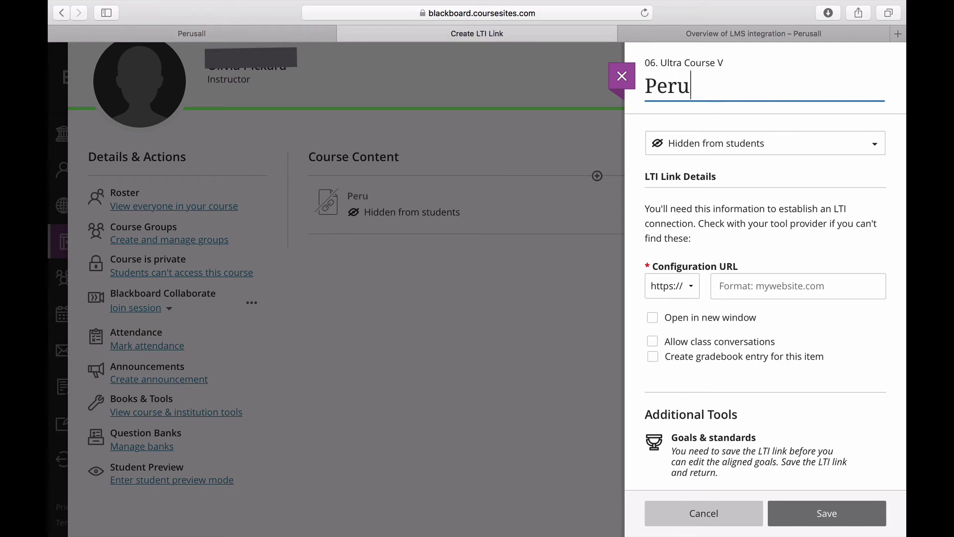
type("sall")
left_click(765, 138)
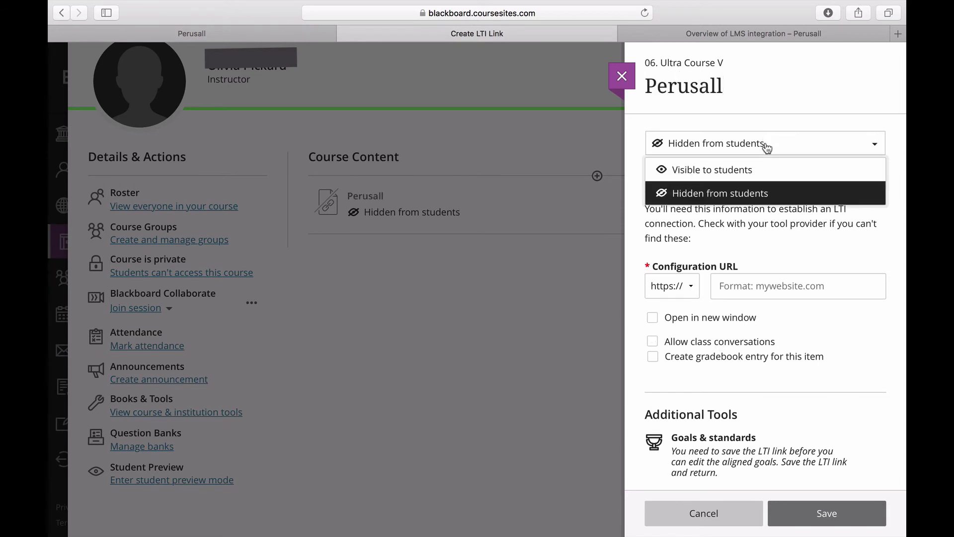
left_click(711, 172)
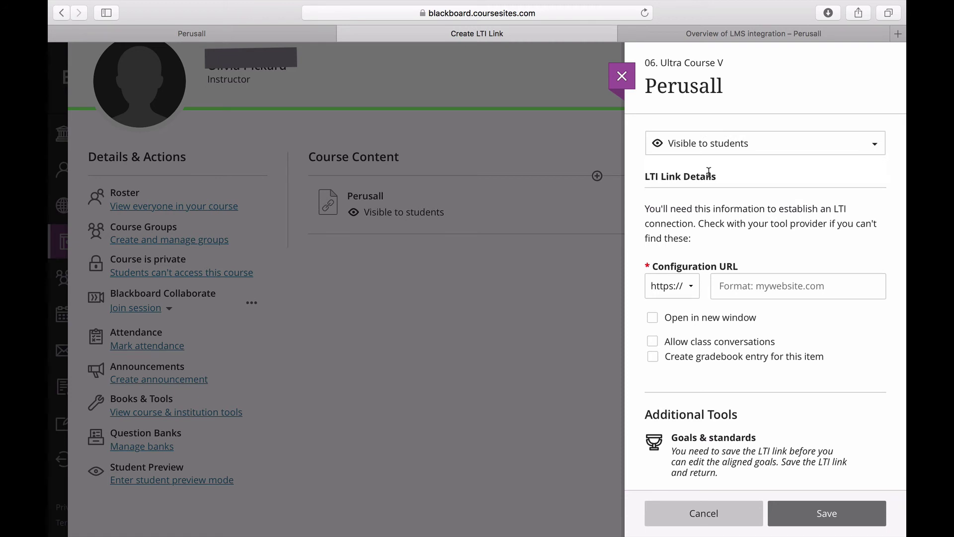
left_click(750, 295)
Step: Paste the app.perusall.com/lti/launch URL as Configuration URL, revealing the key and token fields
left_click(731, 35)
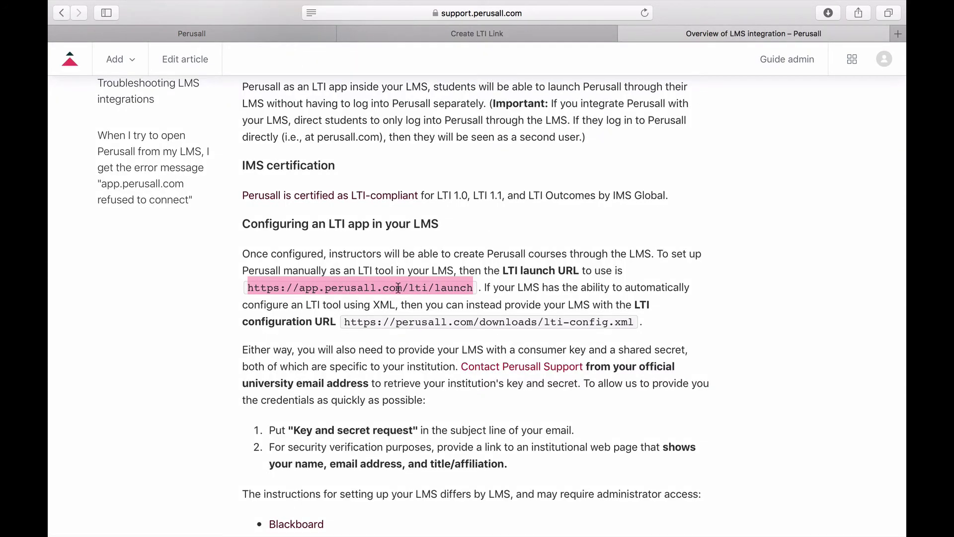
left_click(431, 30)
key("super+v")
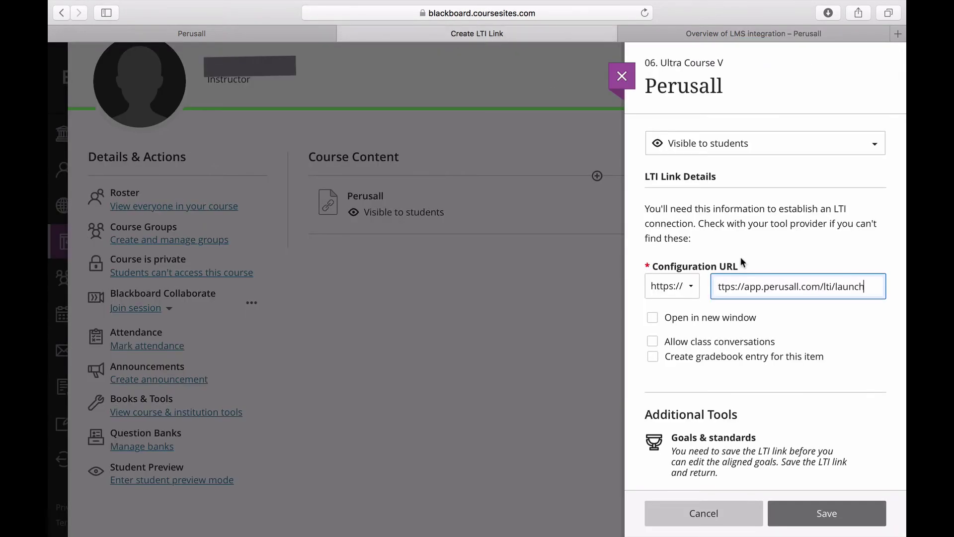
left_click(668, 337)
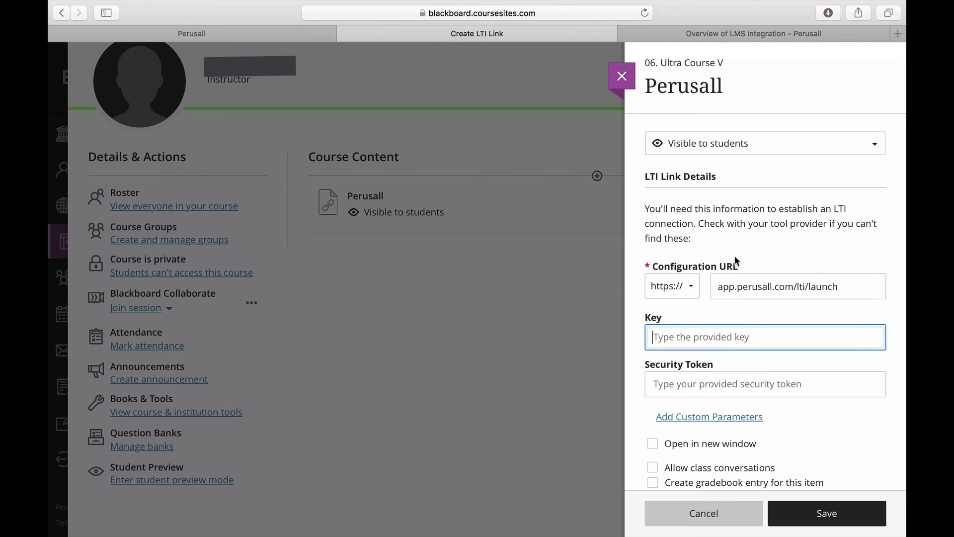
scroll(734, 256, "down", 5)
scroll(735, 255, "down", 4)
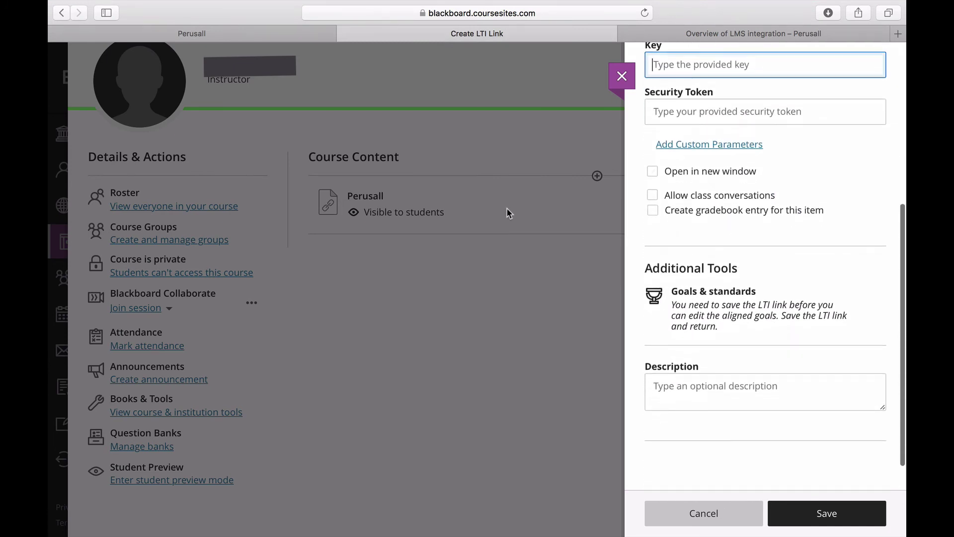
Step: Enter the key and security token, enable Open in new window, and save the link
key("Tab")
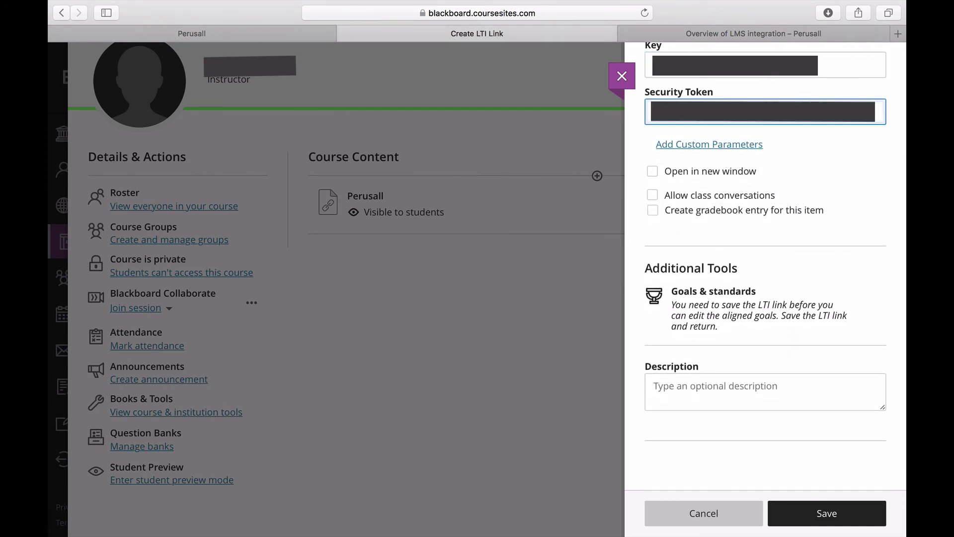
left_click(654, 172)
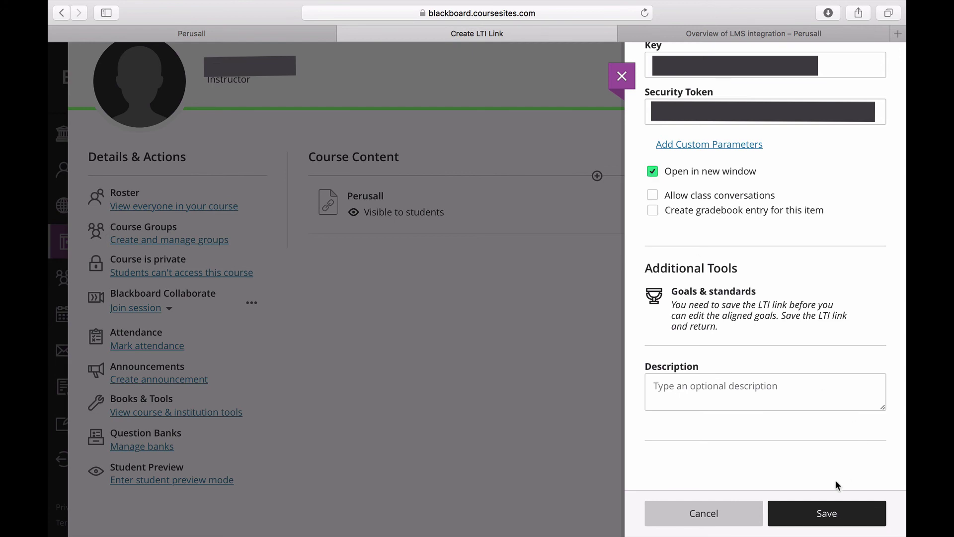
left_click(820, 514)
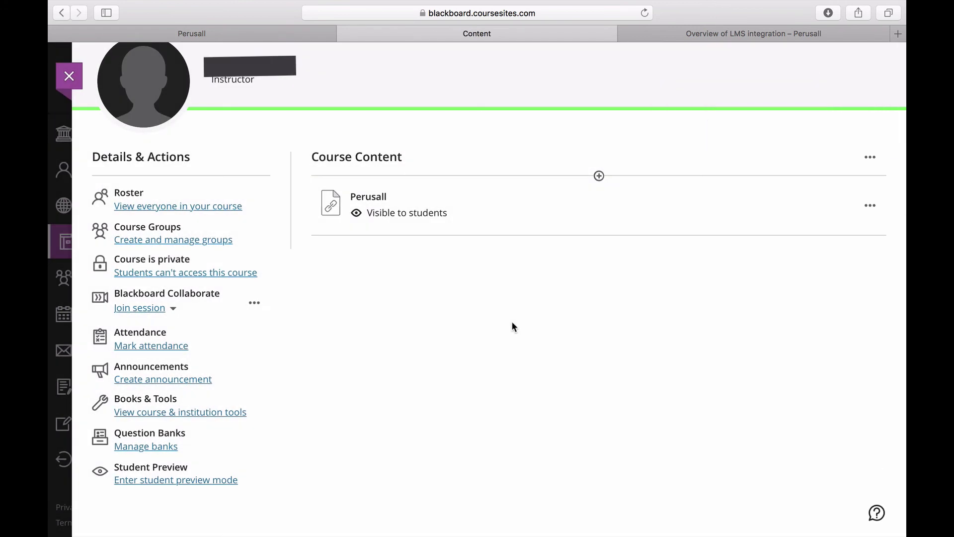